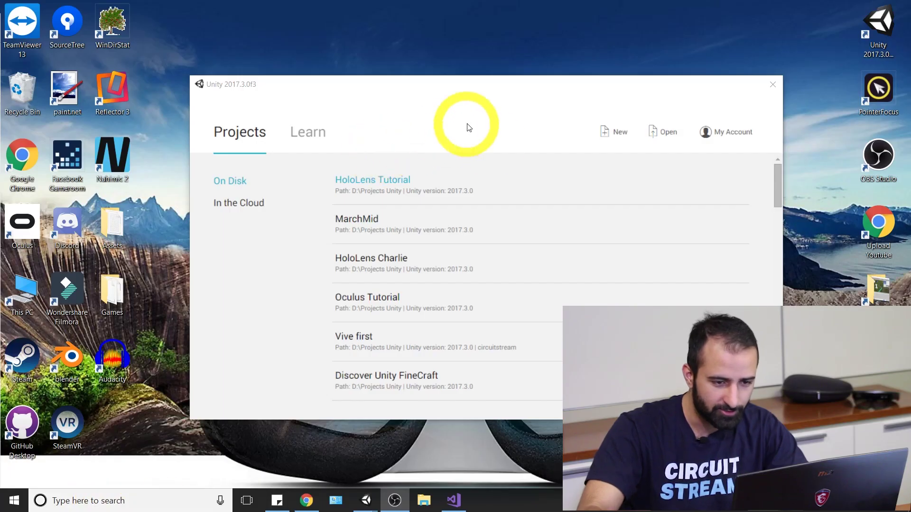
Create a new 3D Unity project named 'HoloLens Demo' from the launcher.
{"action": "left_click", "coordinate": [618, 133]}
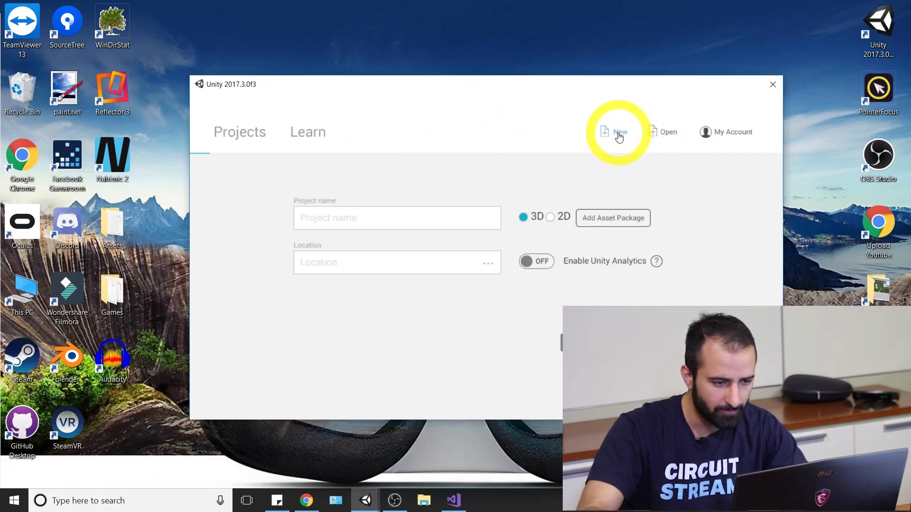
{"action": "left_click_drag", "start_coordinate": [386, 220], "coordinate": [253, 203]}
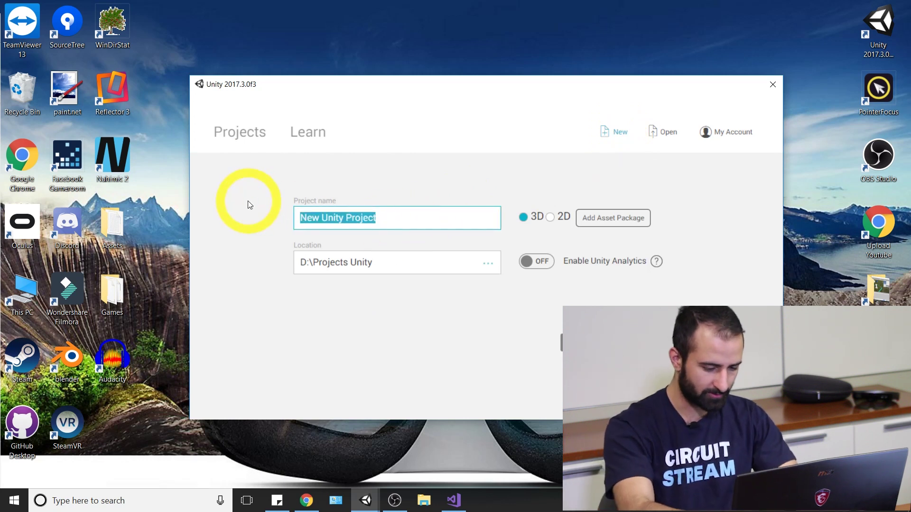
{"action": "type", "text": "HoloLen"}
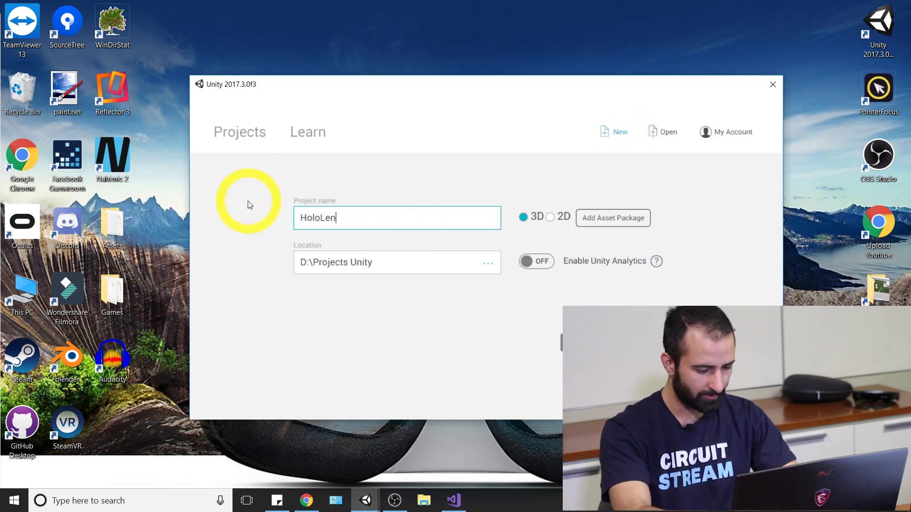
{"action": "type", "text": "s Demo"}
{"action": "key", "text": "Return"}
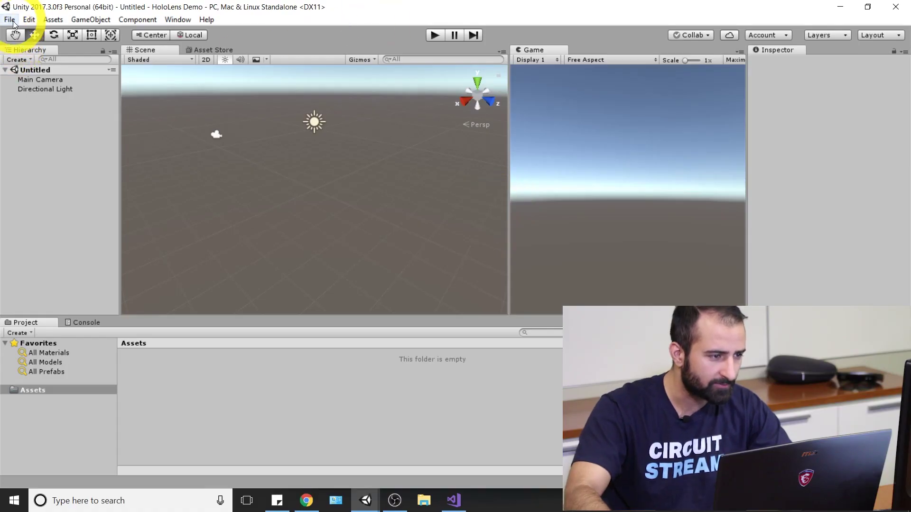
In Build Settings, switch to Universal Windows Platform with Target Device set to HoloLens.
{"action": "left_click", "coordinate": [13, 22]}
{"action": "left_click", "coordinate": [66, 139]}
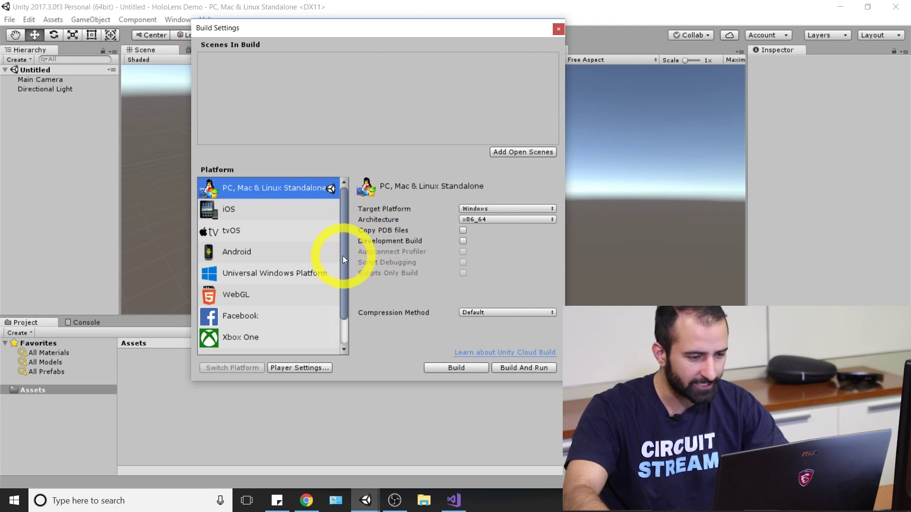
{"action": "left_click", "coordinate": [489, 209]}
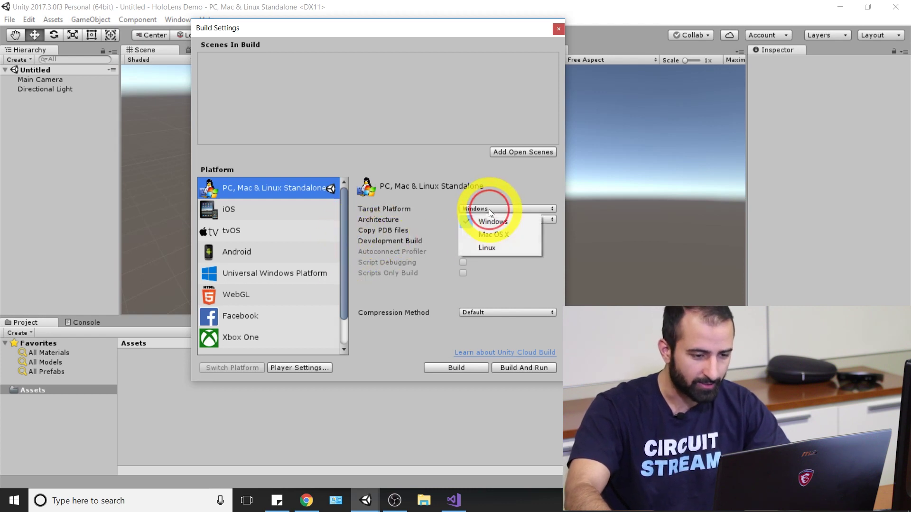
{"action": "left_click", "coordinate": [425, 124]}
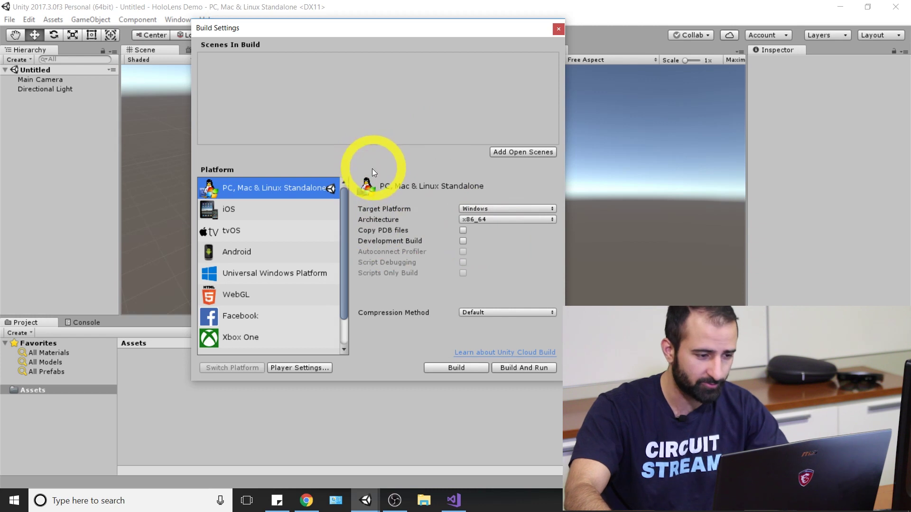
{"action": "scroll", "coordinate": [340, 235], "scroll_direction": "down", "scroll_amount": 1}
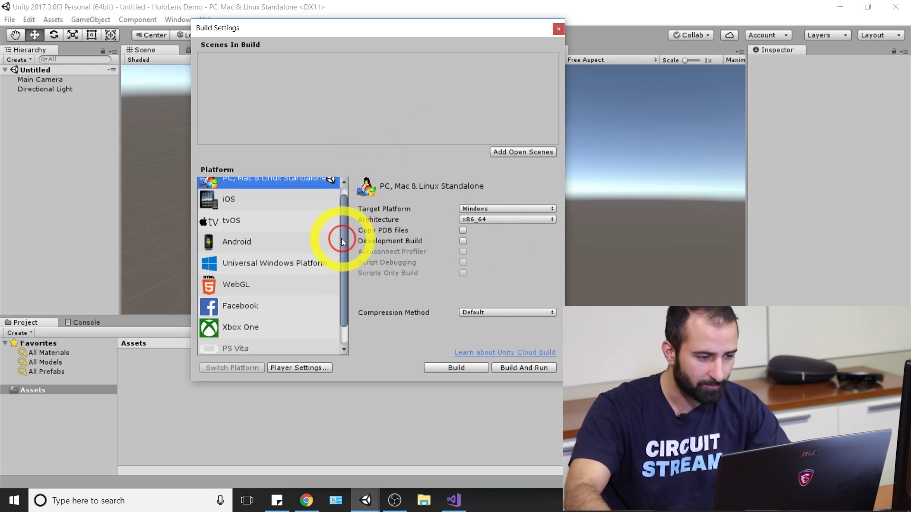
{"action": "left_click", "coordinate": [286, 264]}
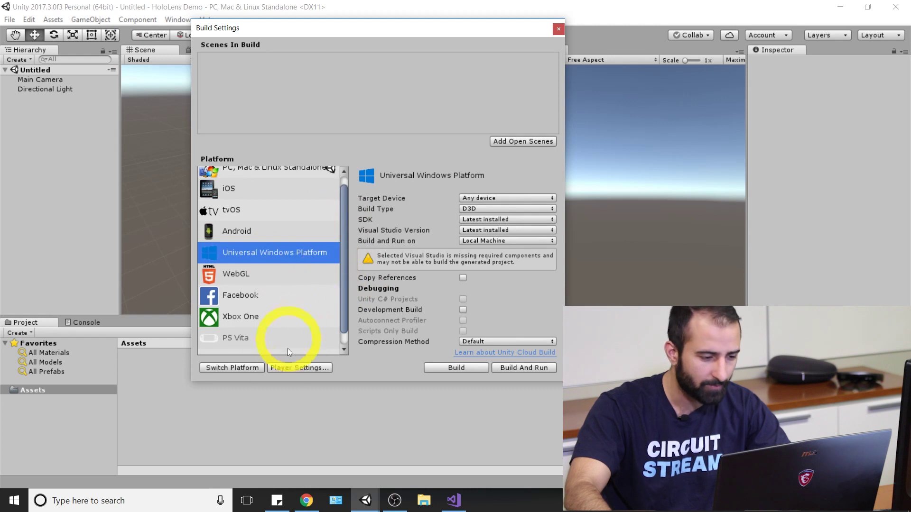
{"action": "left_click", "coordinate": [488, 197]}
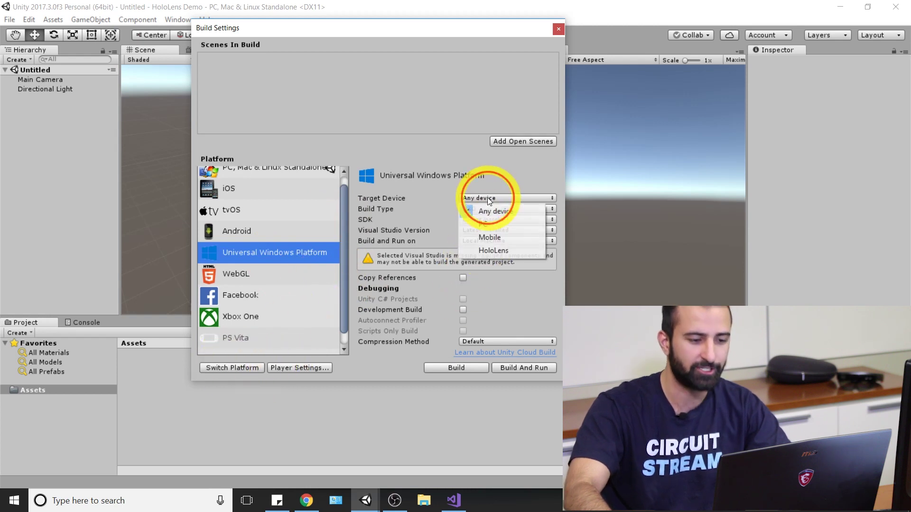
{"action": "left_click", "coordinate": [519, 250]}
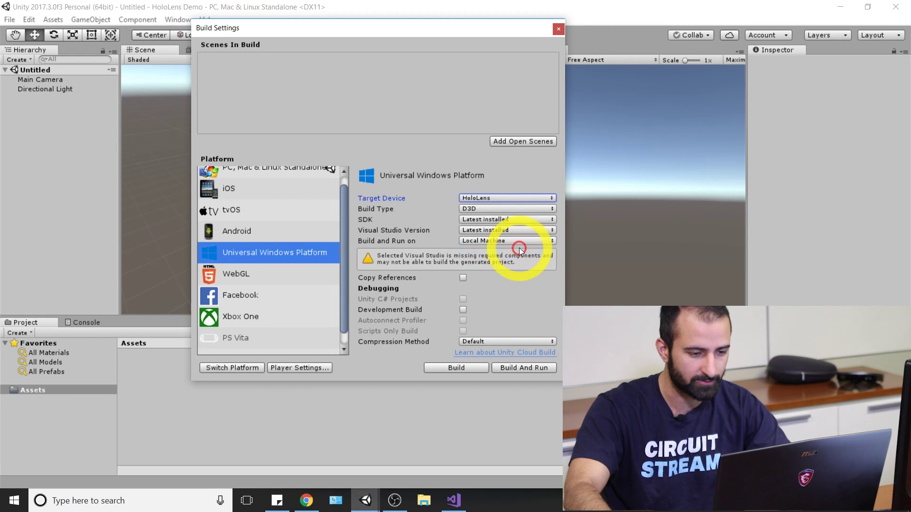
{"action": "left_click", "coordinate": [246, 367]}
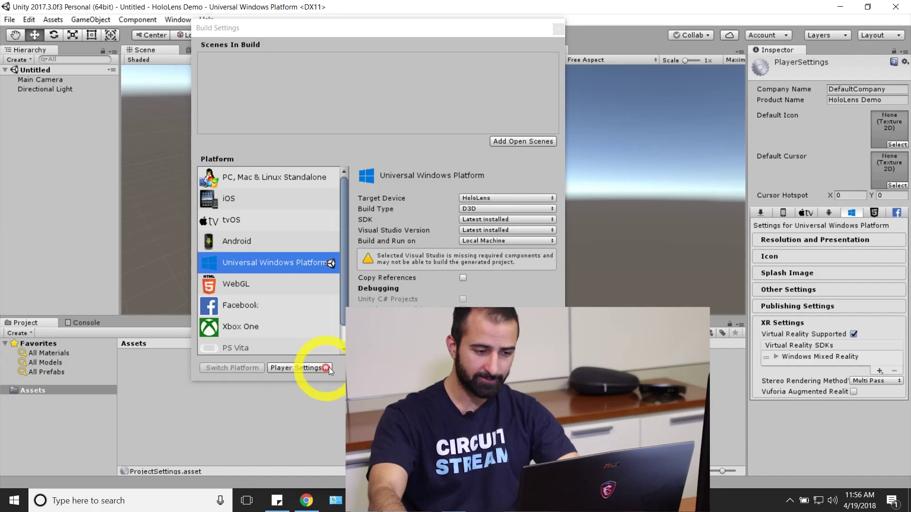
Make sure Virtual Reality Supported is ticked in XR Settings, with Windows Mixed Reality listed as the SDK.
{"action": "left_click", "coordinate": [801, 326]}
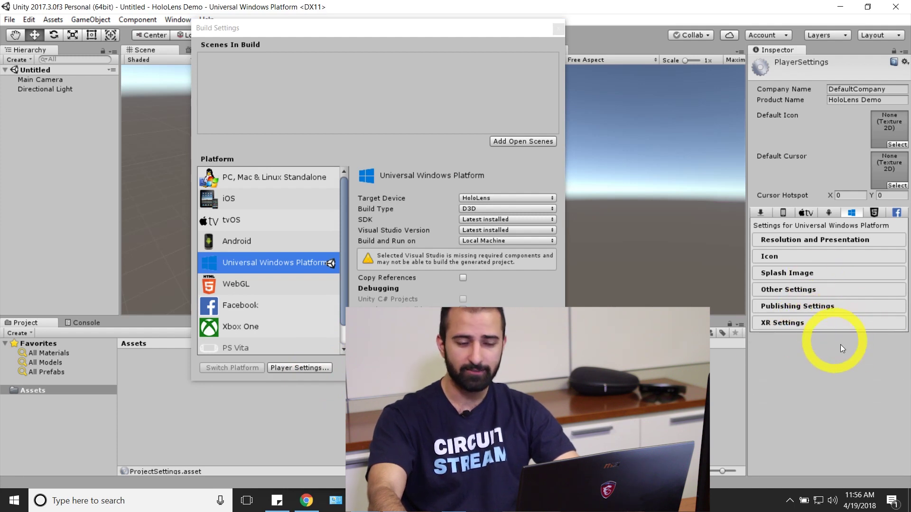
{"action": "left_click", "coordinate": [796, 325]}
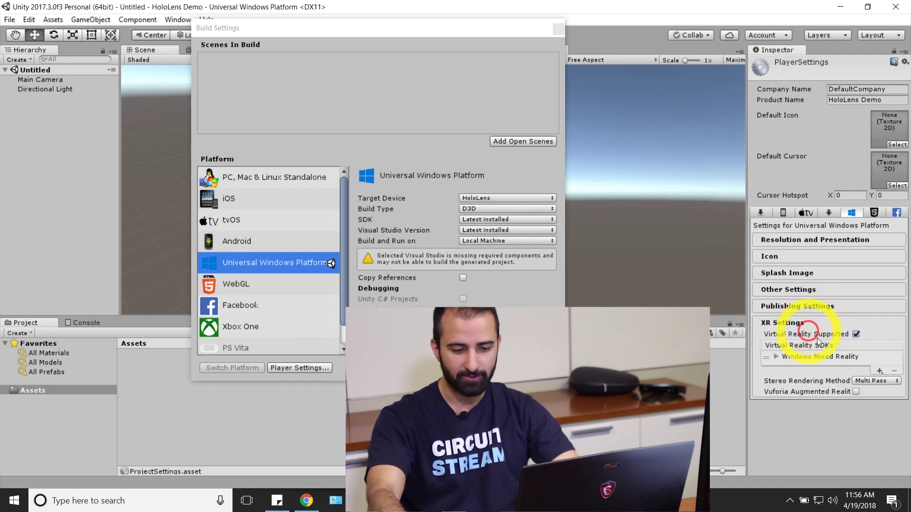
{"action": "left_click", "coordinate": [852, 334]}
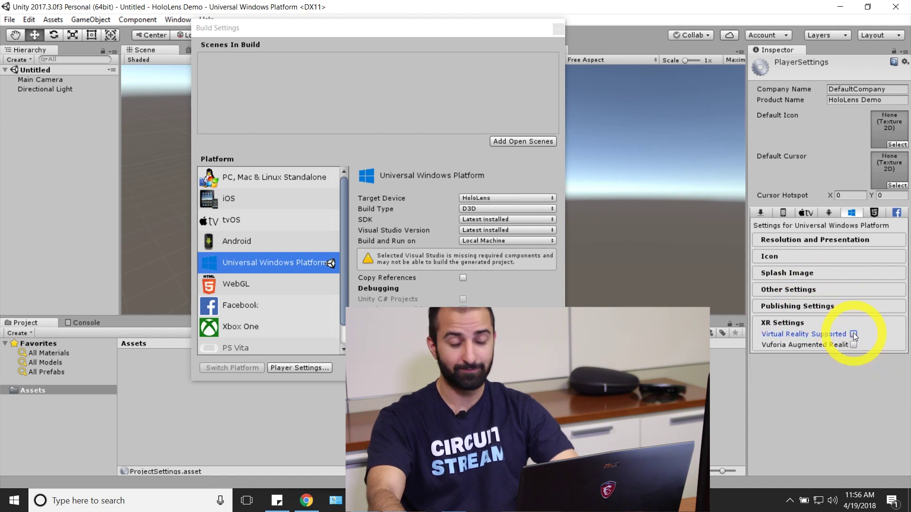
{"action": "left_click", "coordinate": [853, 334]}
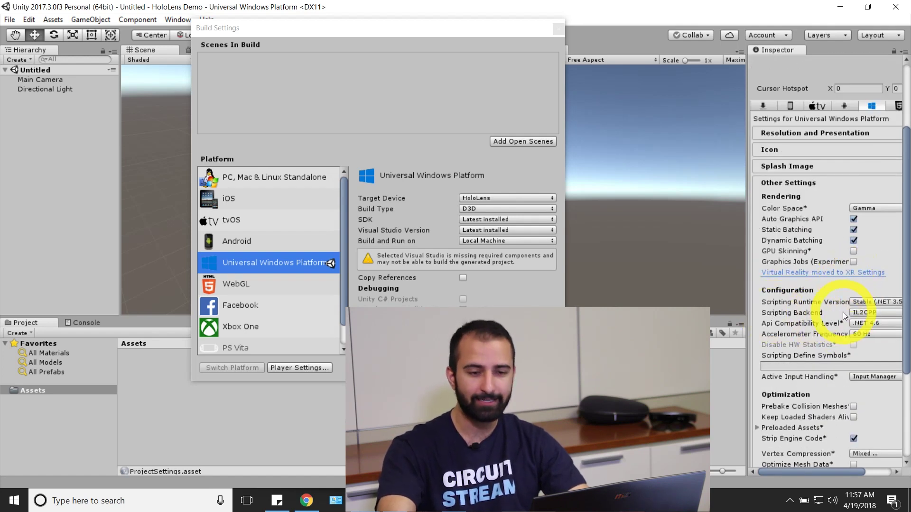
Set the Scripting Backend to .NET in Other Settings.
{"action": "left_click", "coordinate": [866, 312]}
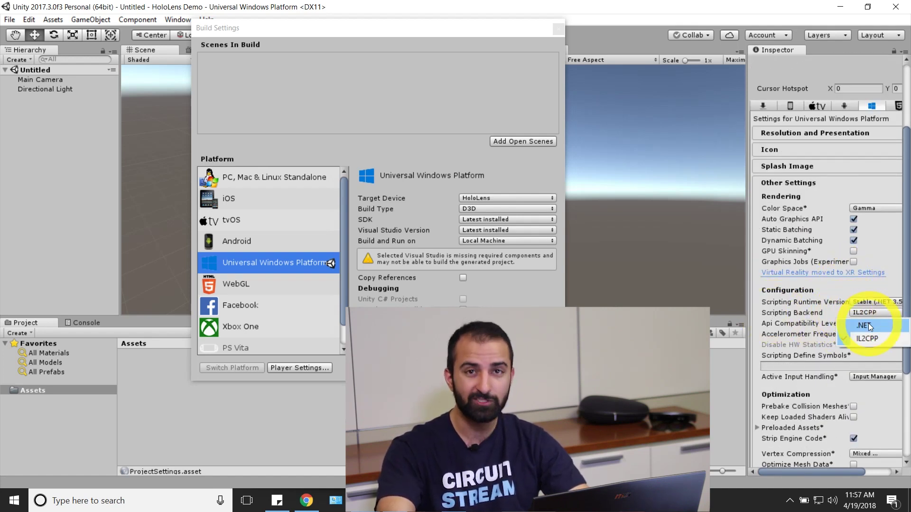
{"action": "left_click", "coordinate": [870, 326]}
{"action": "scroll", "coordinate": [839, 315], "scroll_direction": "down", "scroll_amount": 4}
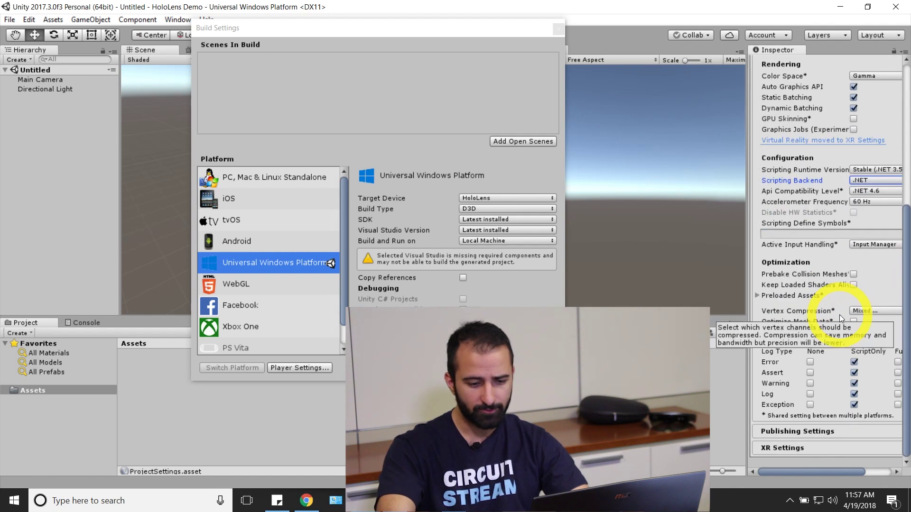
Enable the Microphone, SpatialPerception and InternetClient capabilities in Publishing Settings.
{"action": "left_click", "coordinate": [818, 431]}
{"action": "scroll", "coordinate": [835, 418], "scroll_direction": "down", "scroll_amount": 3}
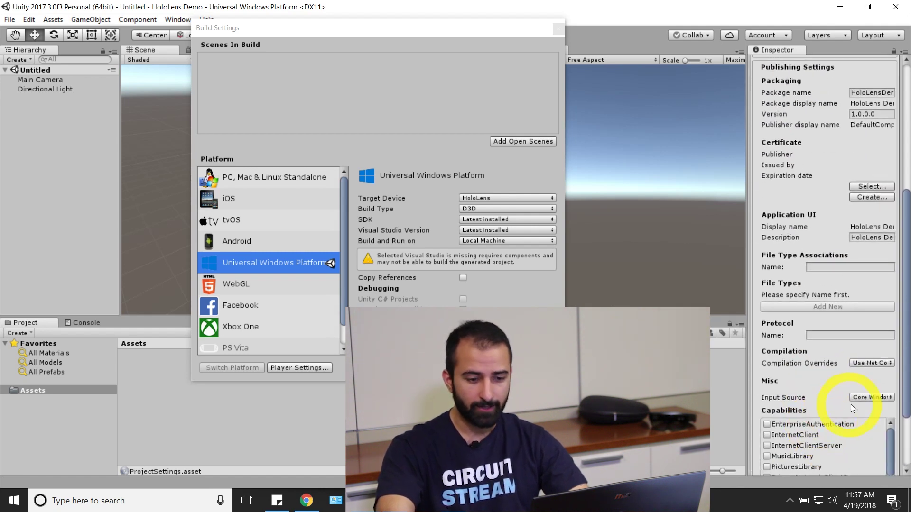
{"action": "scroll", "coordinate": [836, 350], "scroll_direction": "down", "scroll_amount": 3}
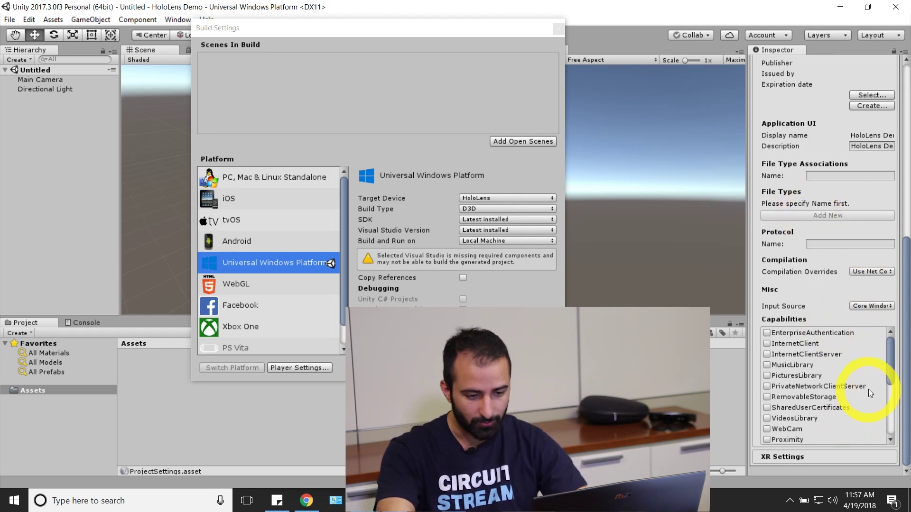
{"action": "scroll", "coordinate": [866, 386], "scroll_direction": "down", "scroll_amount": 3}
{"action": "left_click", "coordinate": [767, 379]}
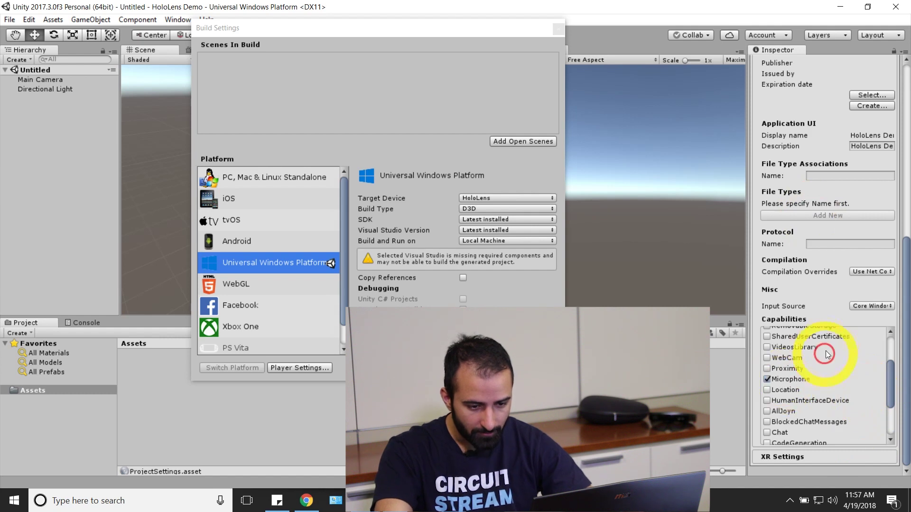
{"action": "scroll", "coordinate": [844, 369], "scroll_direction": "down", "scroll_amount": 3}
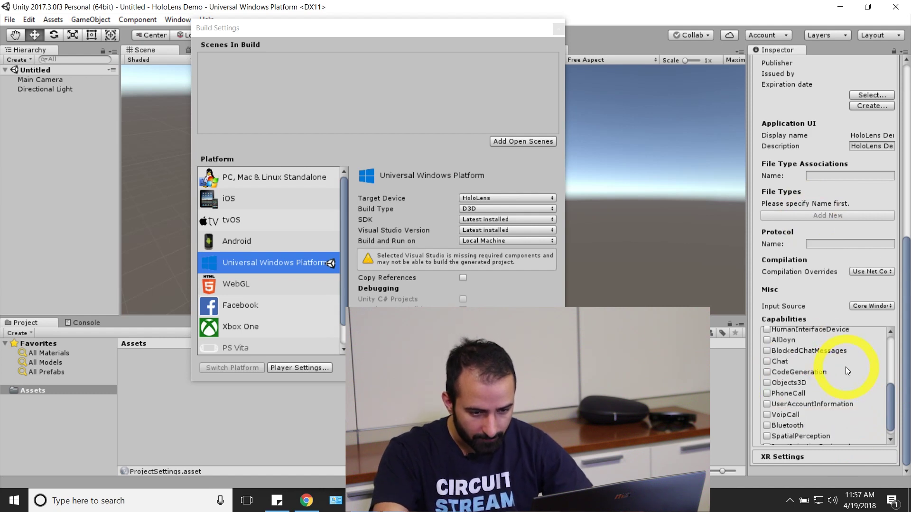
{"action": "scroll", "coordinate": [846, 366], "scroll_direction": "down", "scroll_amount": 1}
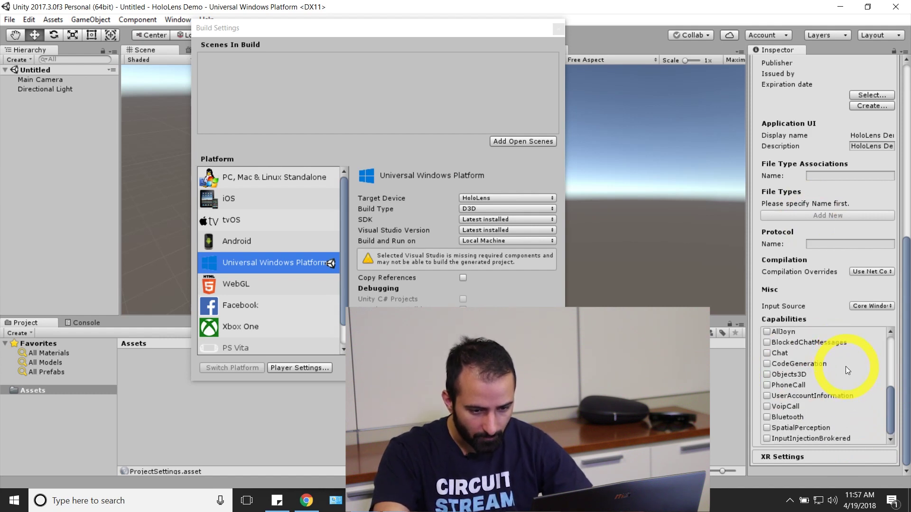
{"action": "left_click", "coordinate": [790, 429]}
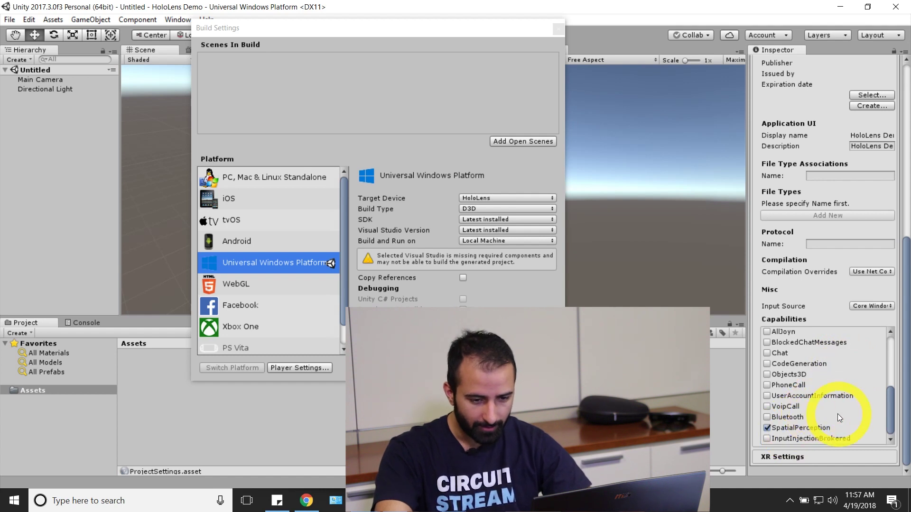
{"action": "scroll", "coordinate": [838, 417], "scroll_direction": "up", "scroll_amount": 2}
{"action": "scroll", "coordinate": [839, 416], "scroll_direction": "up", "scroll_amount": 5}
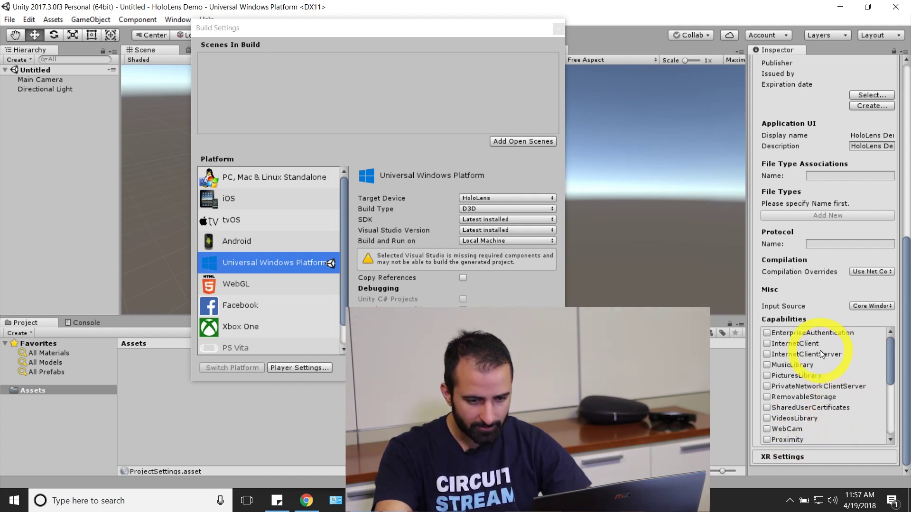
{"action": "left_click", "coordinate": [804, 343]}
{"action": "scroll", "coordinate": [821, 332], "scroll_direction": "down", "scroll_amount": 4}
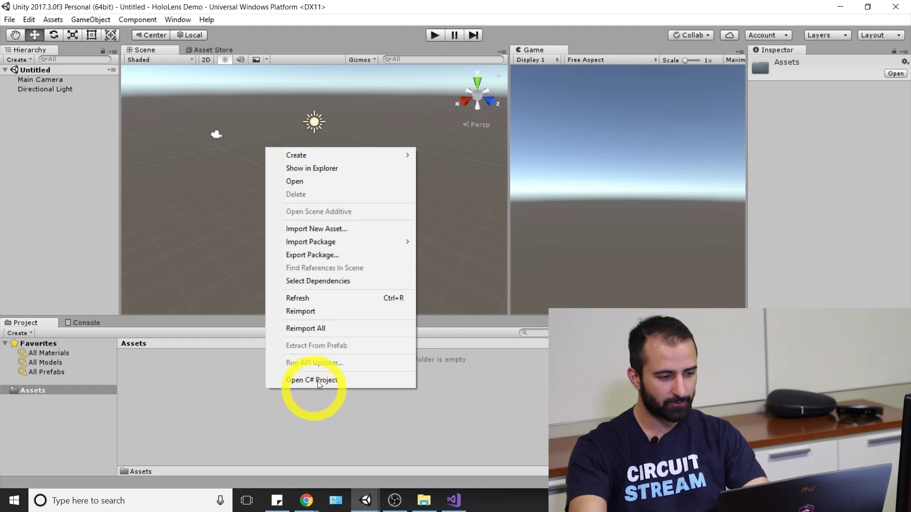
Import the HoloToolkit .unitypackage from D:\D-Downloads as a custom package.
{"action": "mouse_move", "coordinate": [356, 242]}
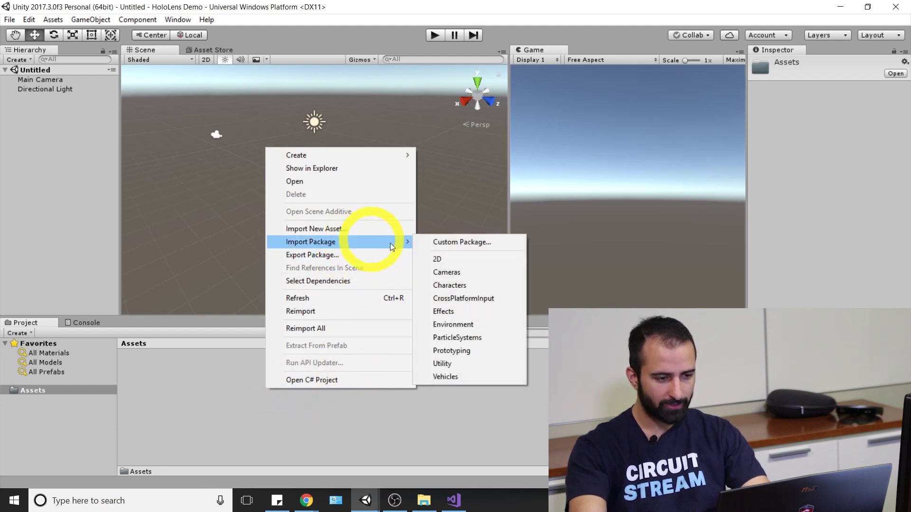
{"action": "left_click", "coordinate": [517, 246]}
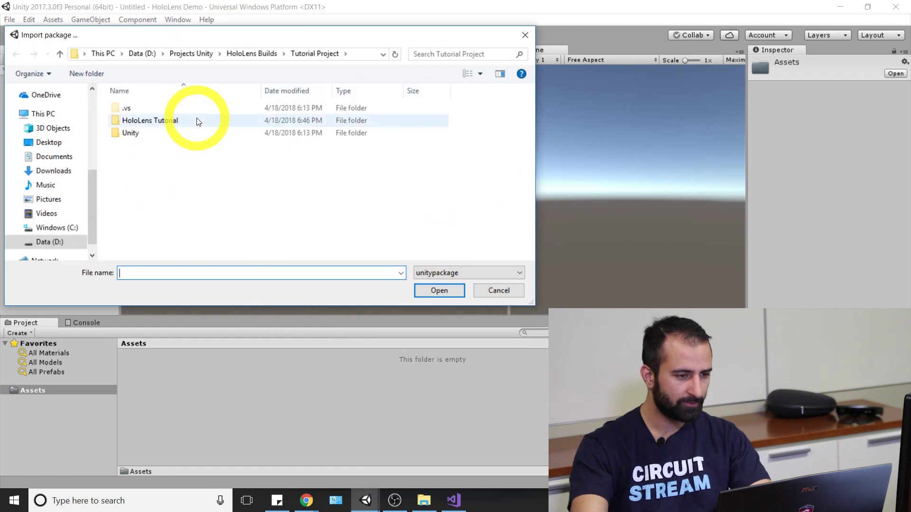
{"action": "left_click", "coordinate": [175, 54]}
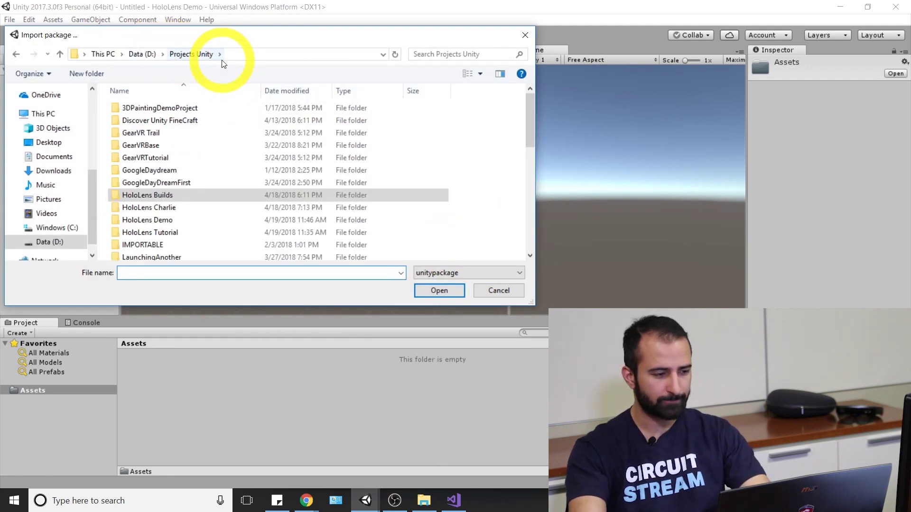
{"action": "left_click", "coordinate": [136, 54]}
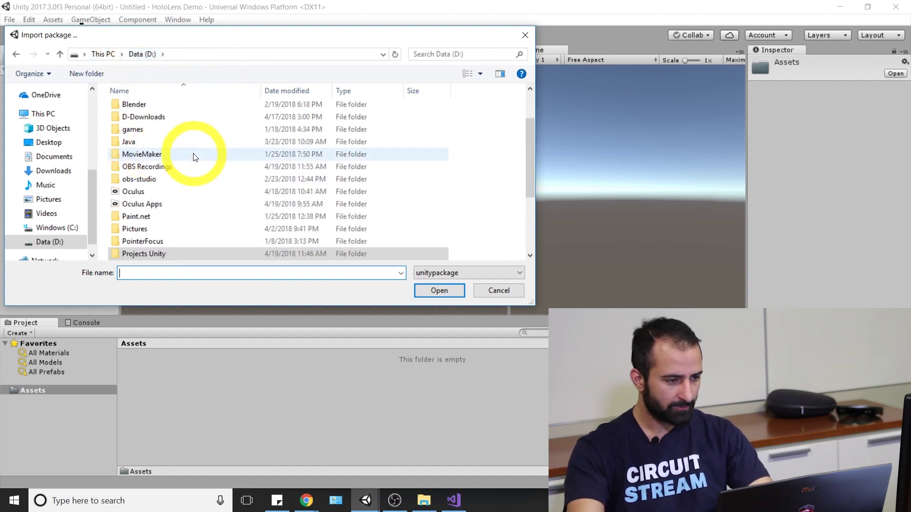
{"action": "left_click", "coordinate": [66, 243]}
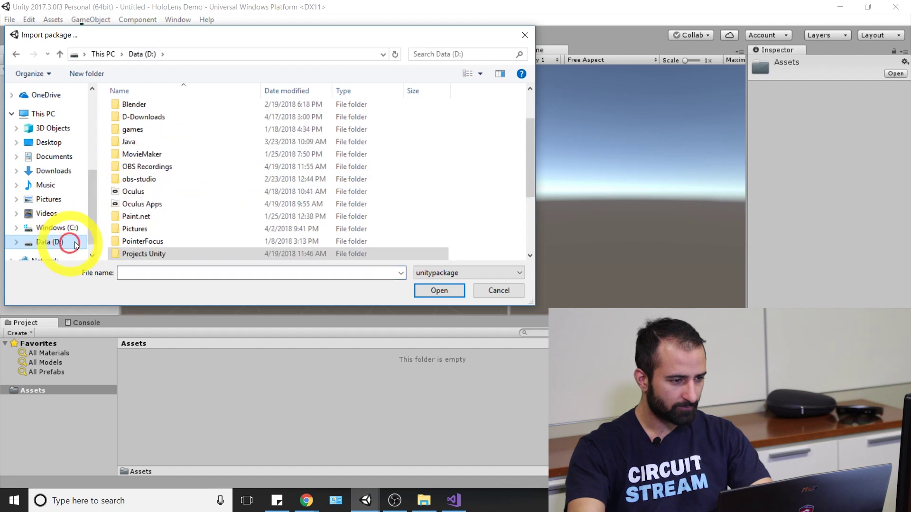
{"action": "scroll", "coordinate": [179, 237], "scroll_direction": "up", "scroll_amount": 2}
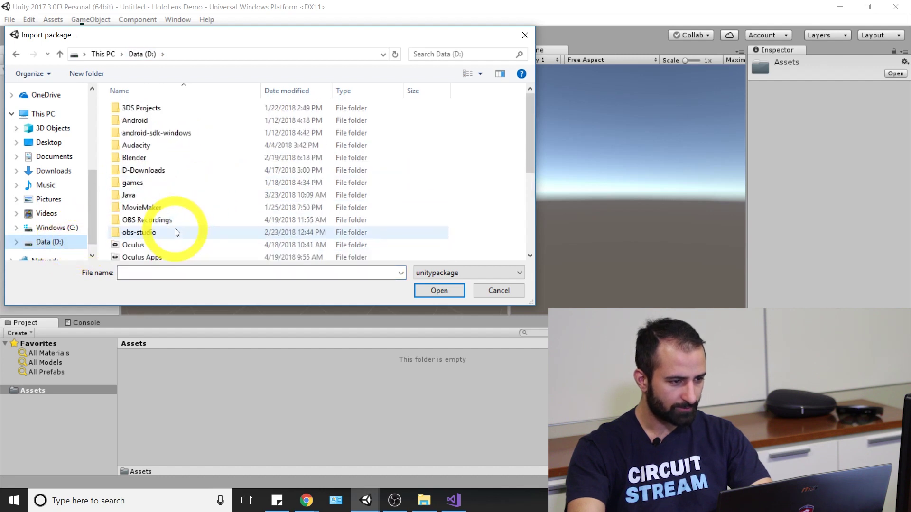
{"action": "left_click", "coordinate": [205, 173]}
{"action": "double_click", "coordinate": [205, 172]}
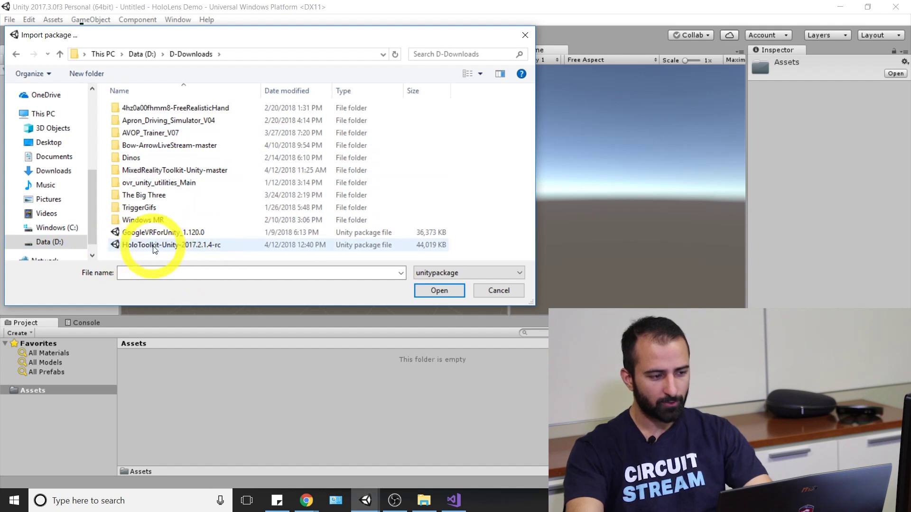
{"action": "left_click", "coordinate": [211, 246]}
{"action": "left_click", "coordinate": [430, 290]}
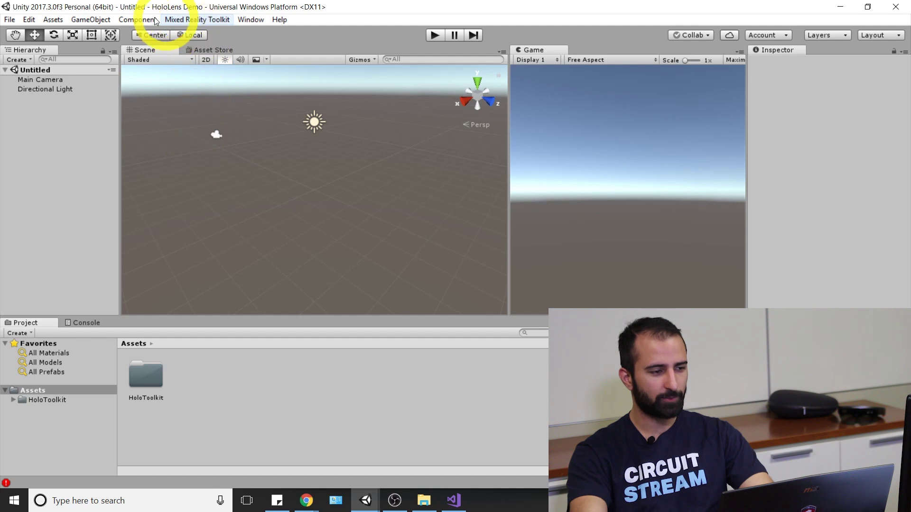
Open the Mixed Reality Toolkit menu once the HoloToolkit import finishes.
{"action": "left_click", "coordinate": [211, 20]}
Apply Mixed Reality Project Settings with Use Toolkit-specific InputManager axes enabled.
{"action": "mouse_move", "coordinate": [211, 37]}
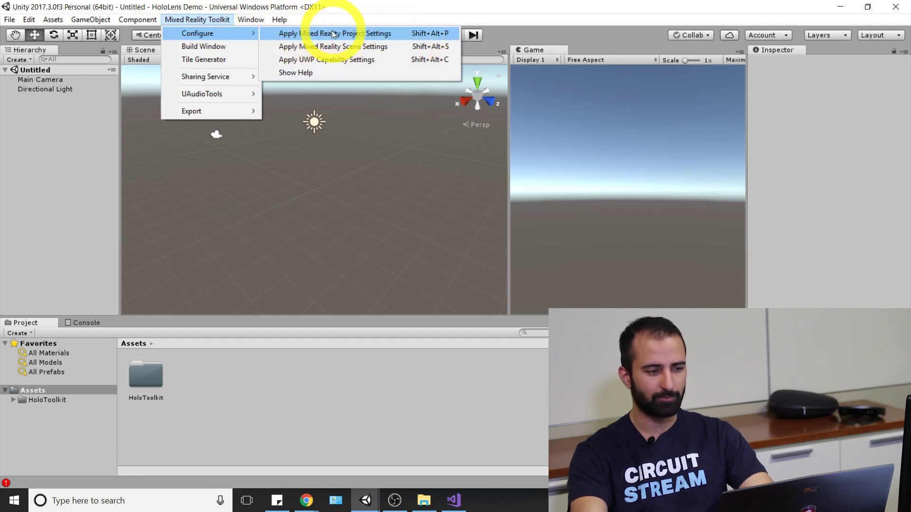
{"action": "left_click", "coordinate": [396, 34]}
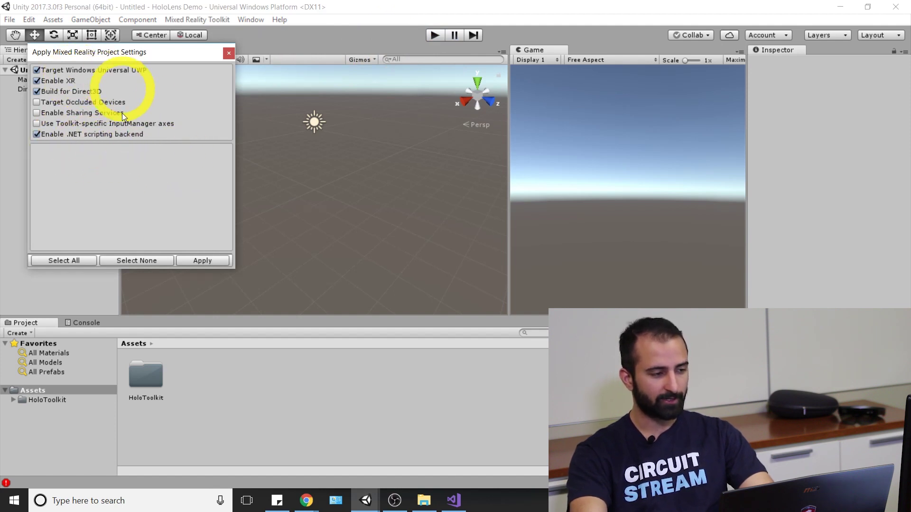
{"action": "left_click", "coordinate": [36, 123]}
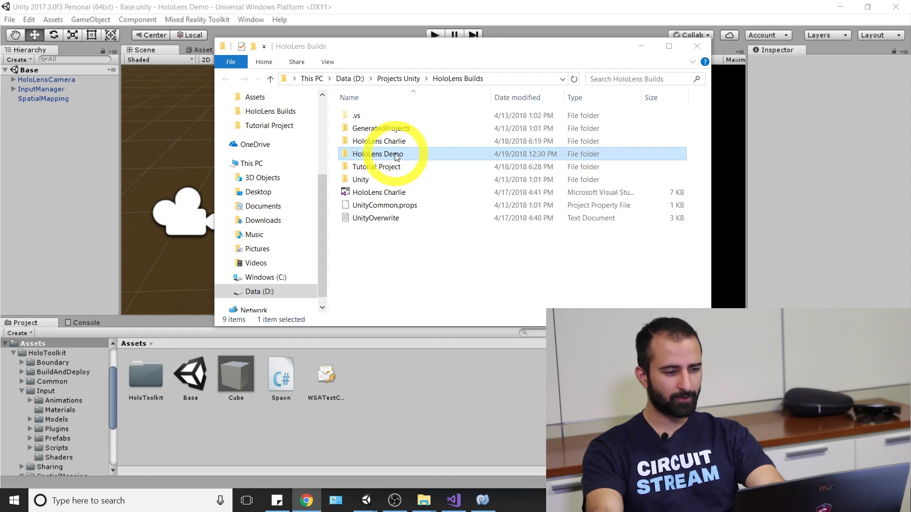
Open the HoloLens Demo build folder and select the HoloLens Demo .sln file.
{"action": "double_click", "coordinate": [416, 157]}
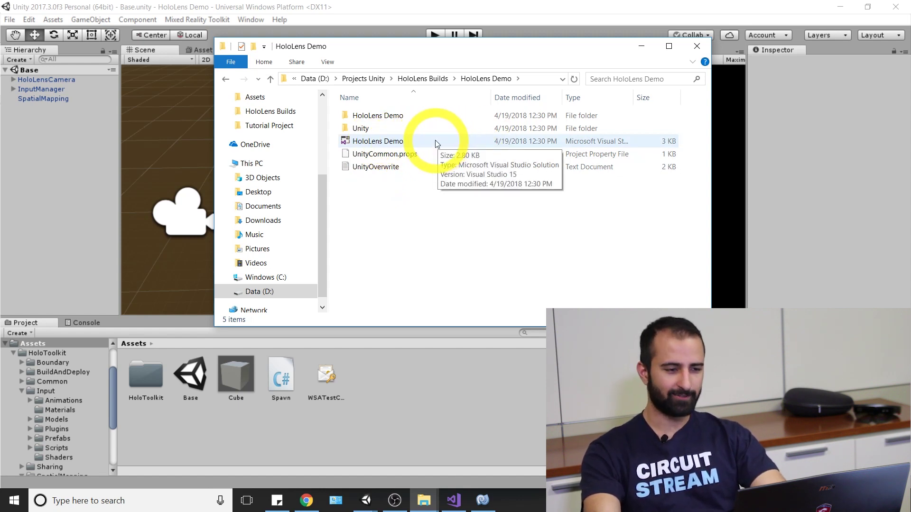
{"action": "left_click", "coordinate": [386, 141]}
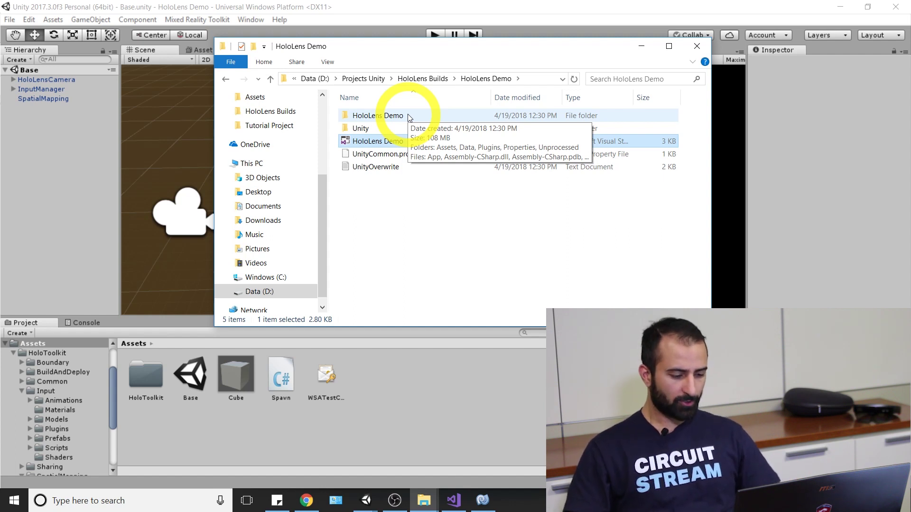
Turn on Developer mode under Update & Security > For developers in Windows Settings.
{"action": "left_click", "coordinate": [15, 501]}
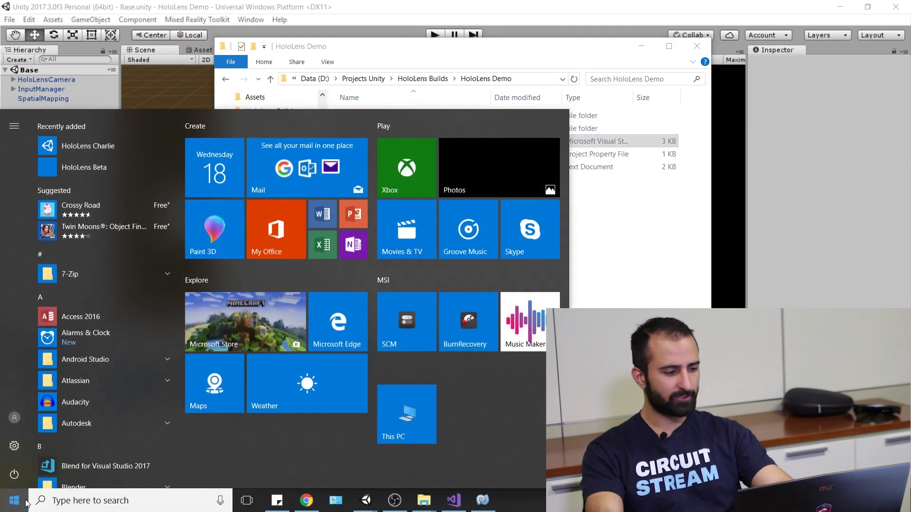
{"action": "left_click", "coordinate": [15, 447]}
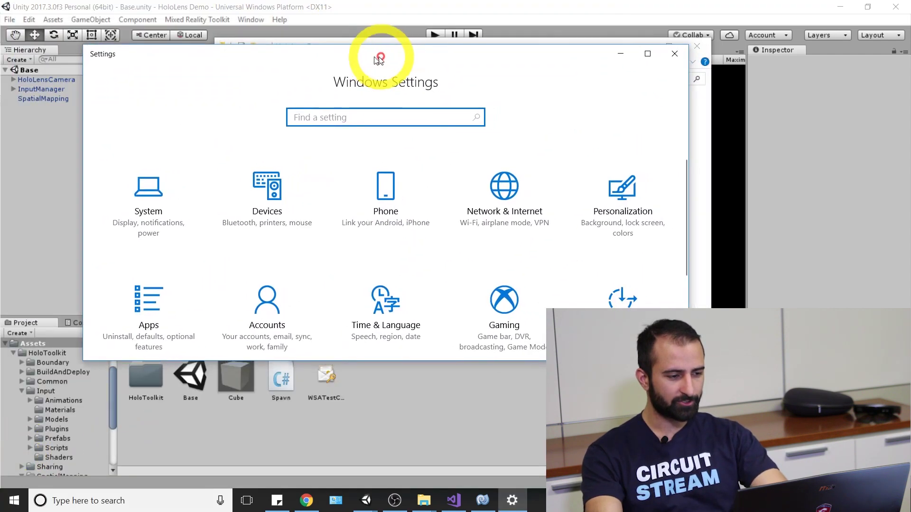
{"action": "scroll", "coordinate": [472, 204], "scroll_direction": "down", "scroll_amount": 3}
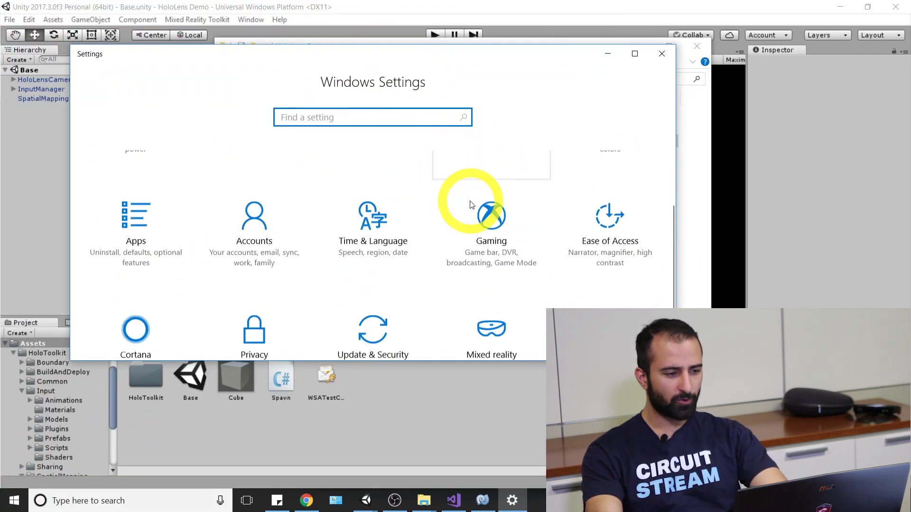
{"action": "scroll", "coordinate": [404, 313], "scroll_direction": "up", "scroll_amount": 2}
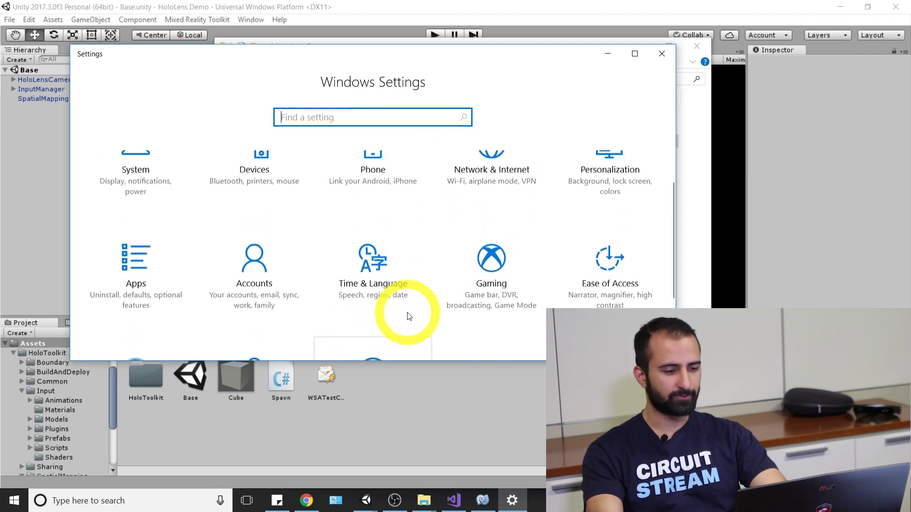
{"action": "scroll", "coordinate": [415, 302], "scroll_direction": "down", "scroll_amount": 2}
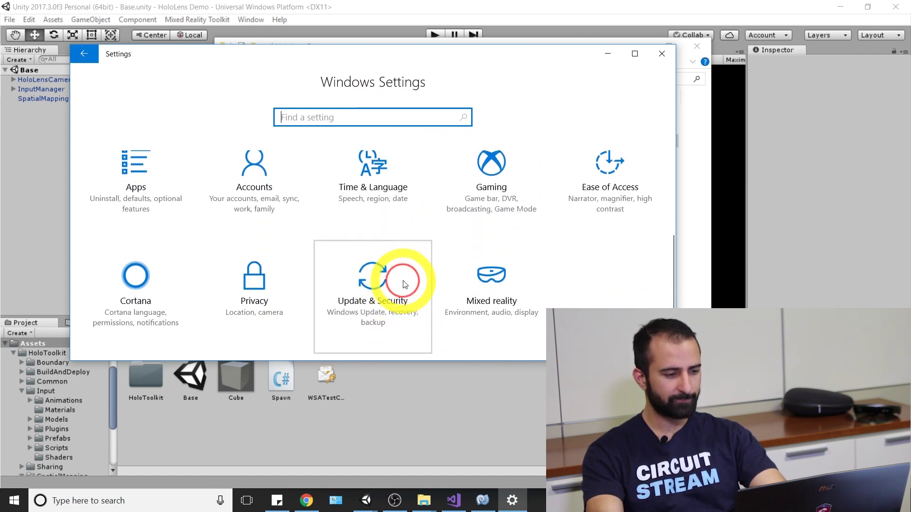
{"action": "left_click", "coordinate": [404, 284]}
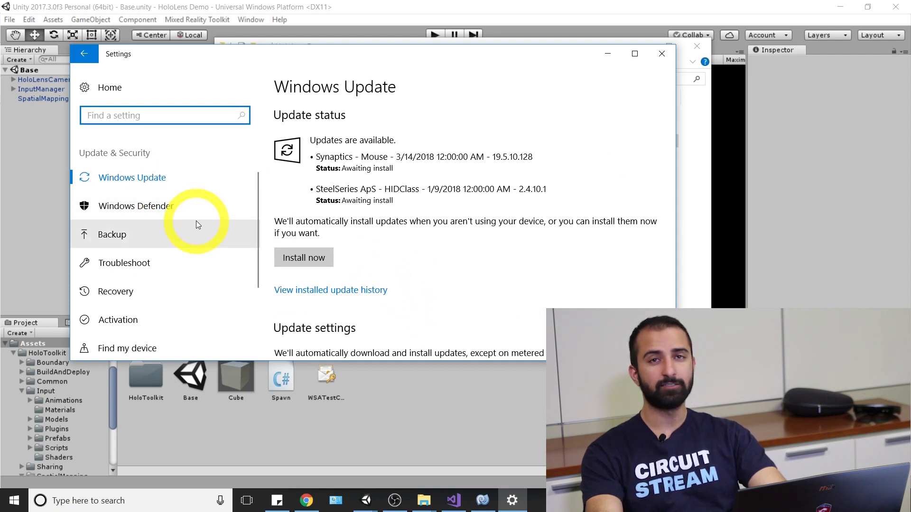
{"action": "scroll", "coordinate": [195, 221], "scroll_direction": "down", "scroll_amount": 3}
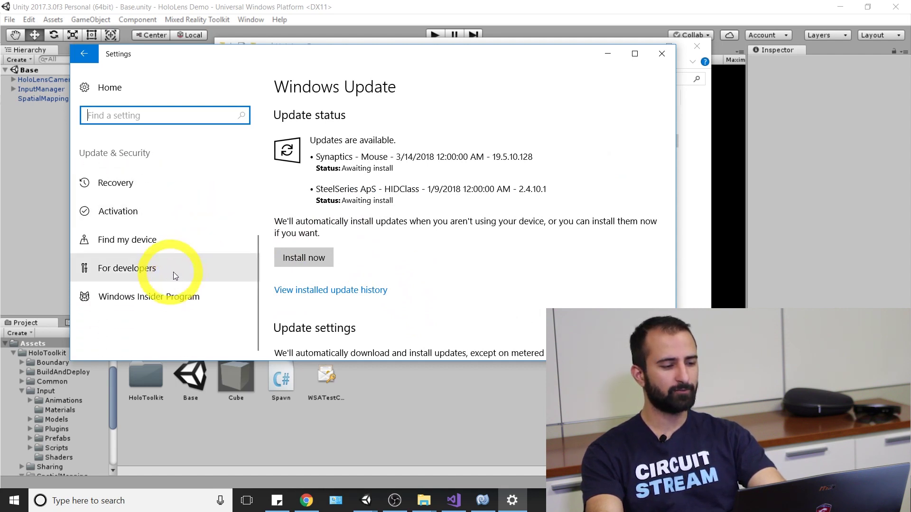
{"action": "left_click", "coordinate": [175, 276]}
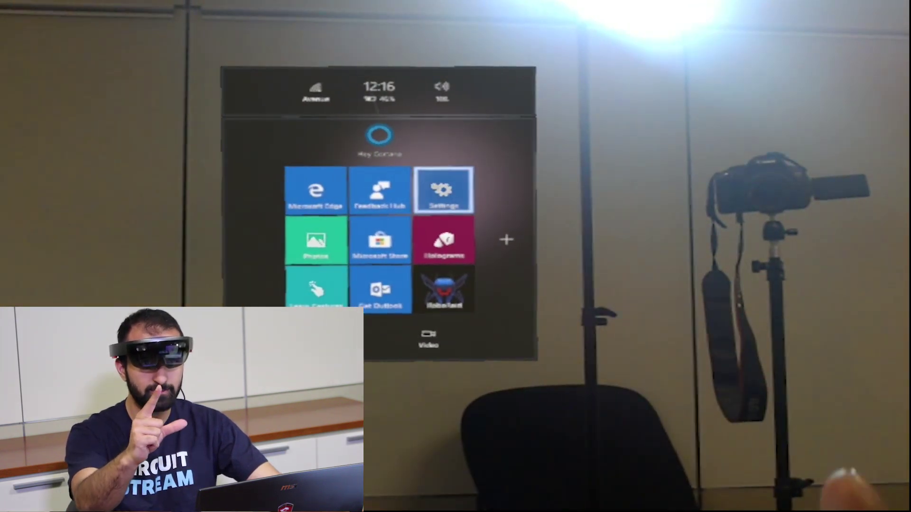
Launch and place the HoloLens Settings app so its main categories page shows.
{"action": "left_click", "coordinate": [462, 187]}
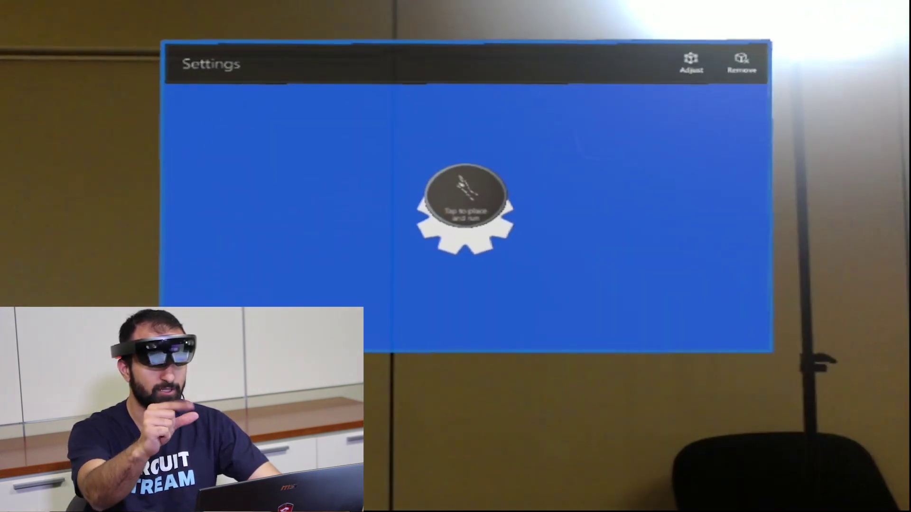
{"action": "left_click", "coordinate": [451, 160]}
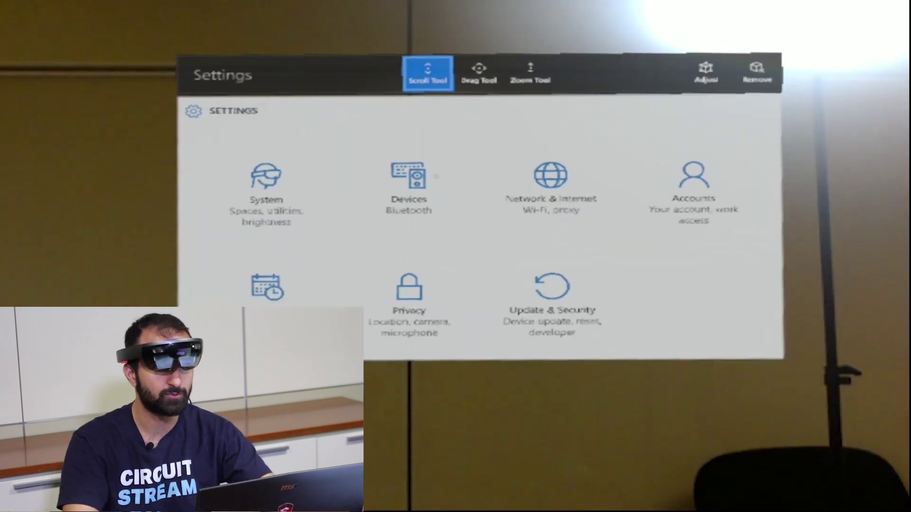
{"action": "left_click", "coordinate": [586, 278]}
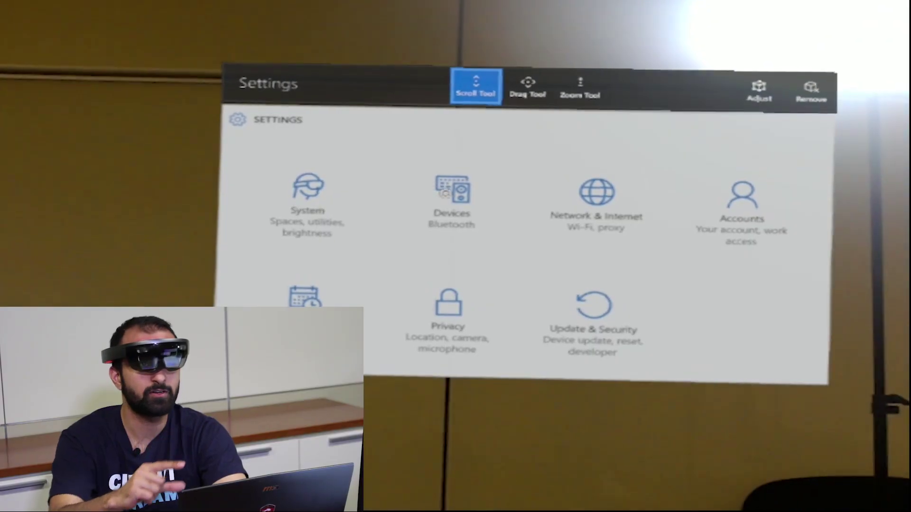
Open the HoloLens Devices > Bluetooth page to see the paired Clicker and available nearby devices.
{"action": "left_click", "coordinate": [452, 209]}
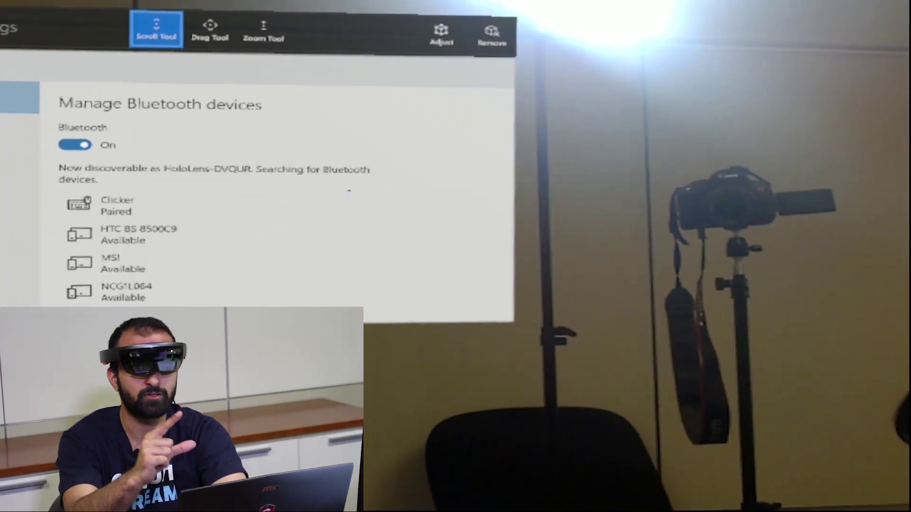
{"action": "scroll", "coordinate": [494, 182], "scroll_direction": "down", "scroll_amount": 1}
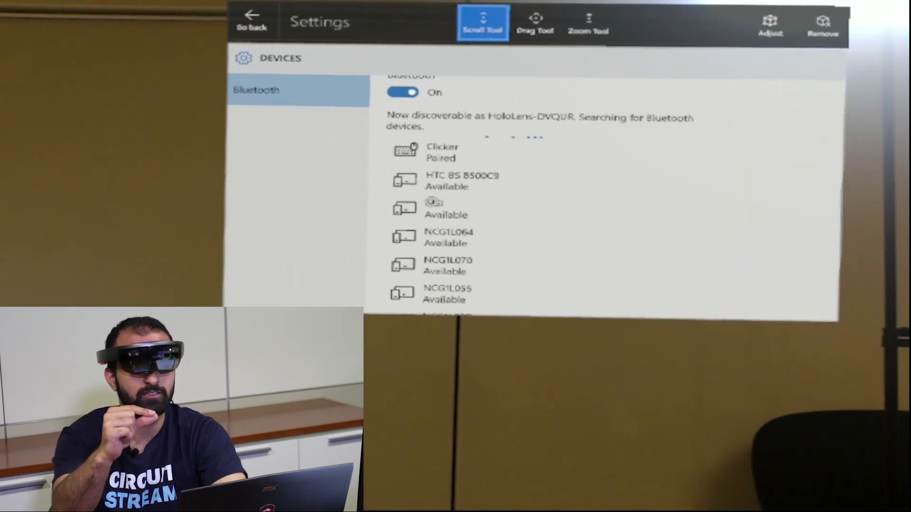